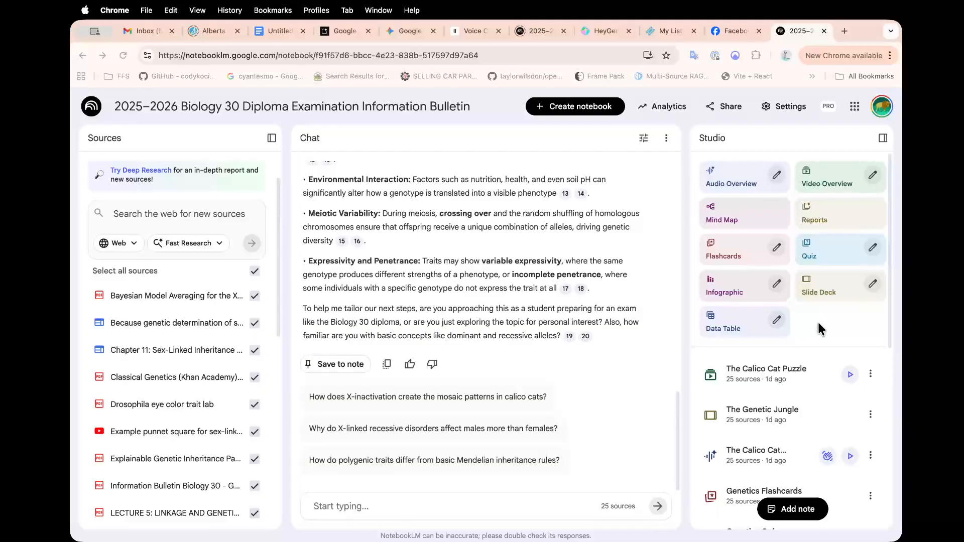
Browse the Audio Overview language list and leave the language set to English.
{"action": "left_click", "coordinate": [776, 177]}
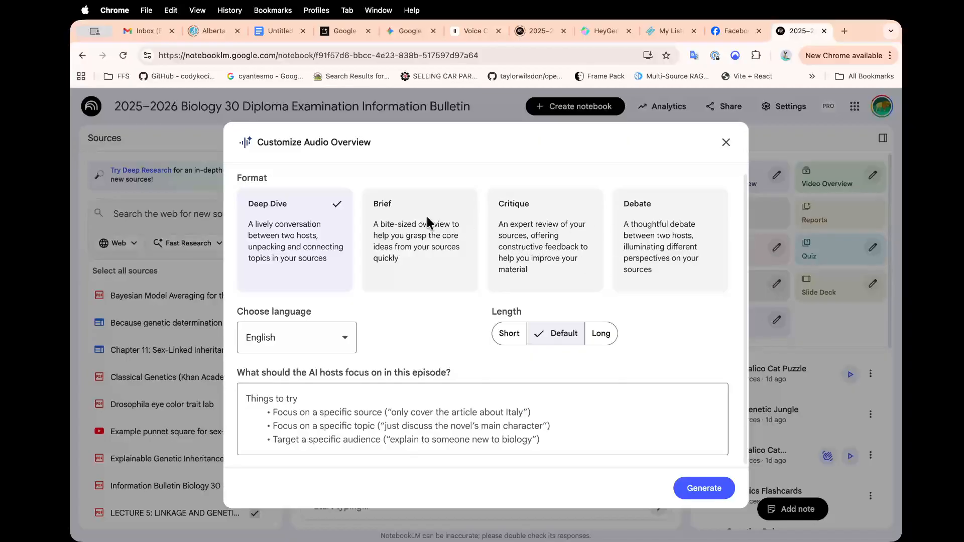
{"action": "left_click", "coordinate": [345, 340]}
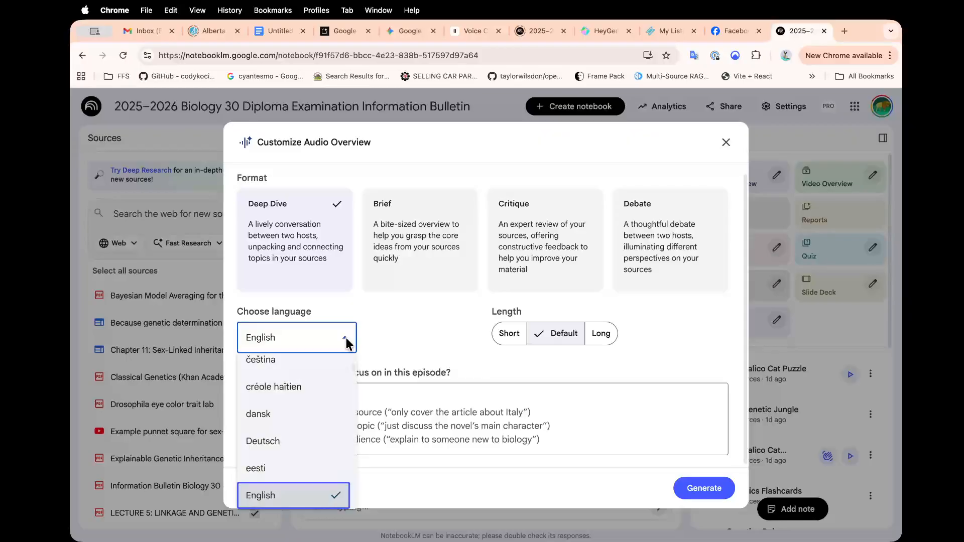
{"action": "scroll", "coordinate": [326, 438], "scroll_direction": "down", "scroll_amount": 5}
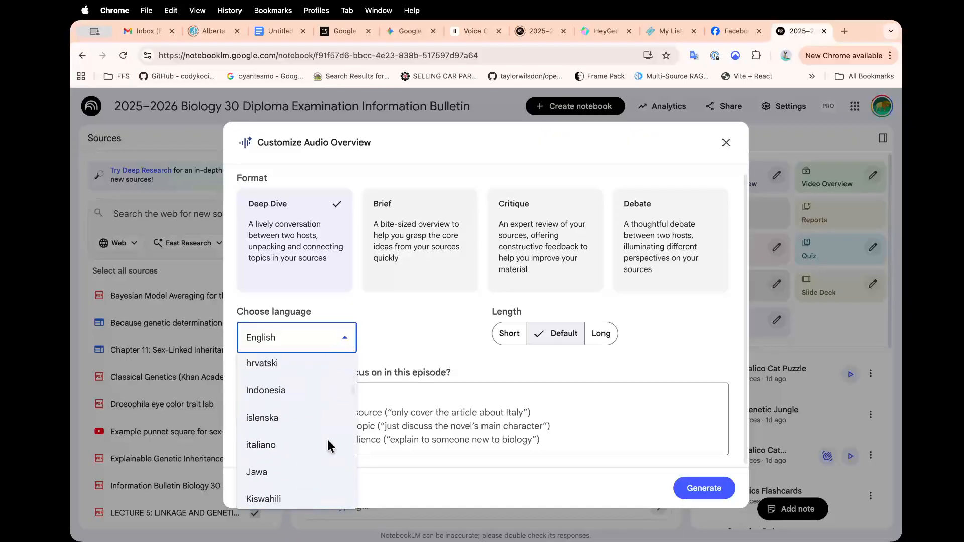
{"action": "scroll", "coordinate": [327, 438], "scroll_direction": "down", "scroll_amount": 6}
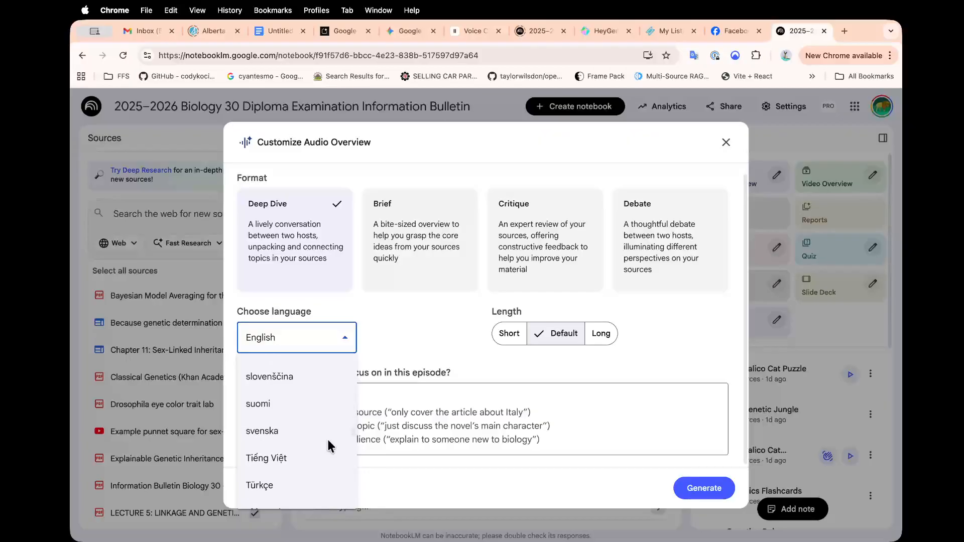
{"action": "scroll", "coordinate": [327, 438], "scroll_direction": "down", "scroll_amount": 3}
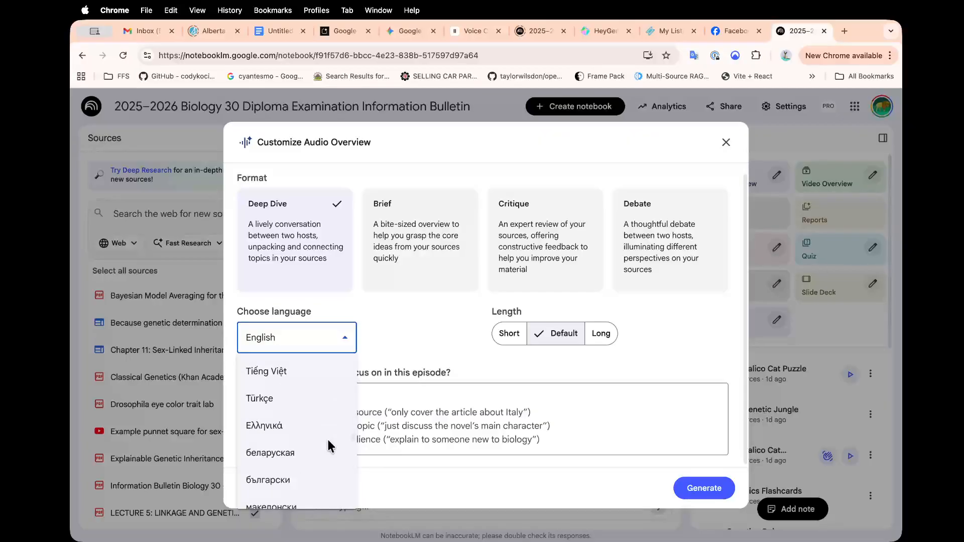
{"action": "scroll", "coordinate": [327, 437], "scroll_direction": "down", "scroll_amount": 4}
{"action": "scroll", "coordinate": [327, 438], "scroll_direction": "up", "scroll_amount": 8}
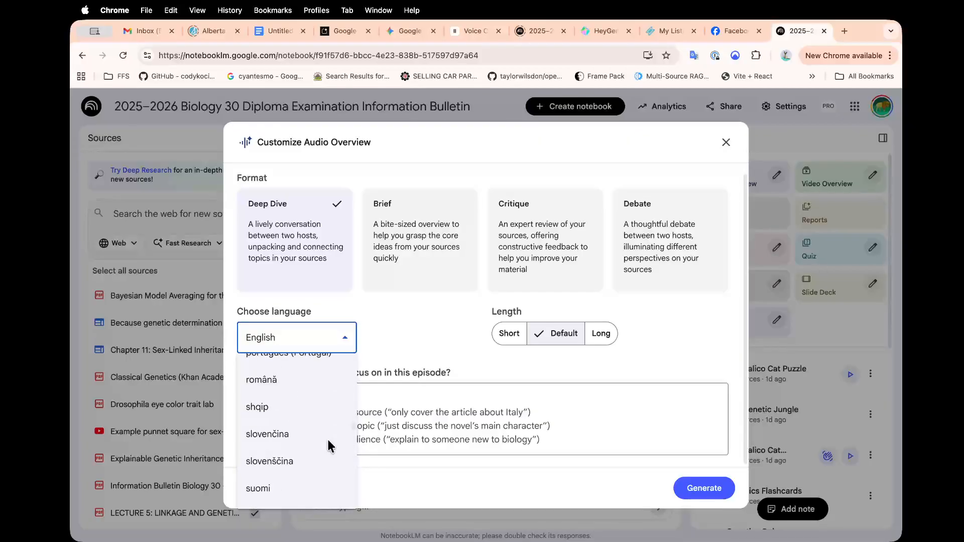
{"action": "scroll", "coordinate": [327, 438], "scroll_direction": "up", "scroll_amount": 3}
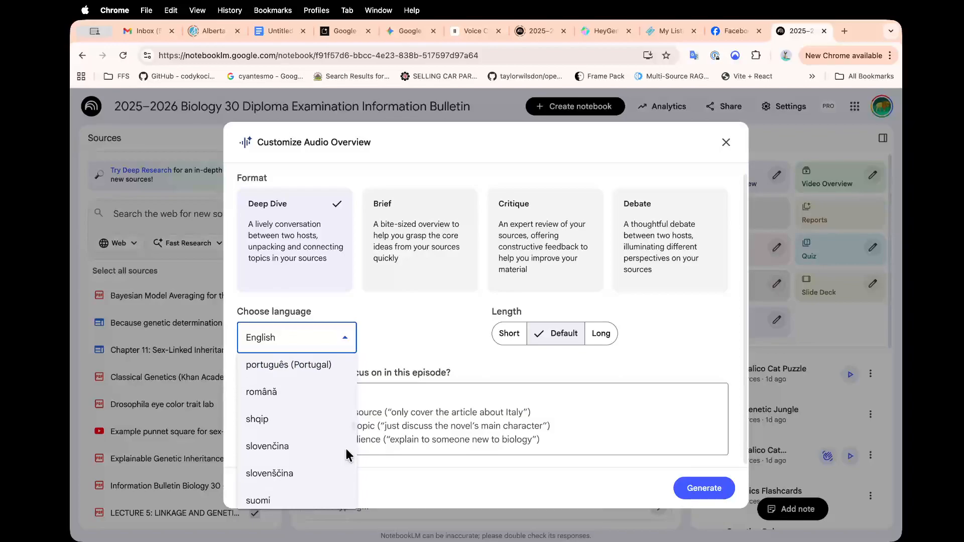
{"action": "scroll", "coordinate": [344, 448], "scroll_direction": "up", "scroll_amount": 10}
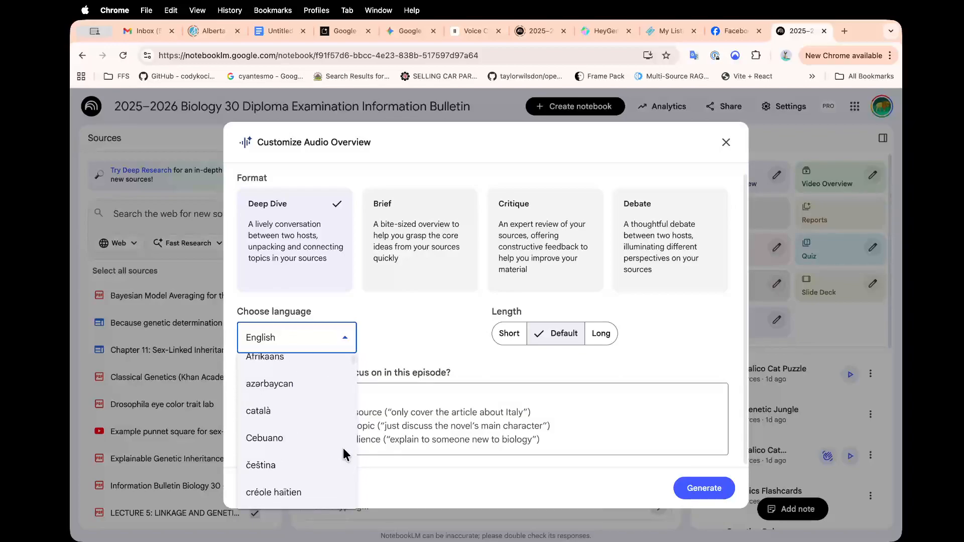
{"action": "scroll", "coordinate": [307, 409], "scroll_direction": "down", "scroll_amount": 5}
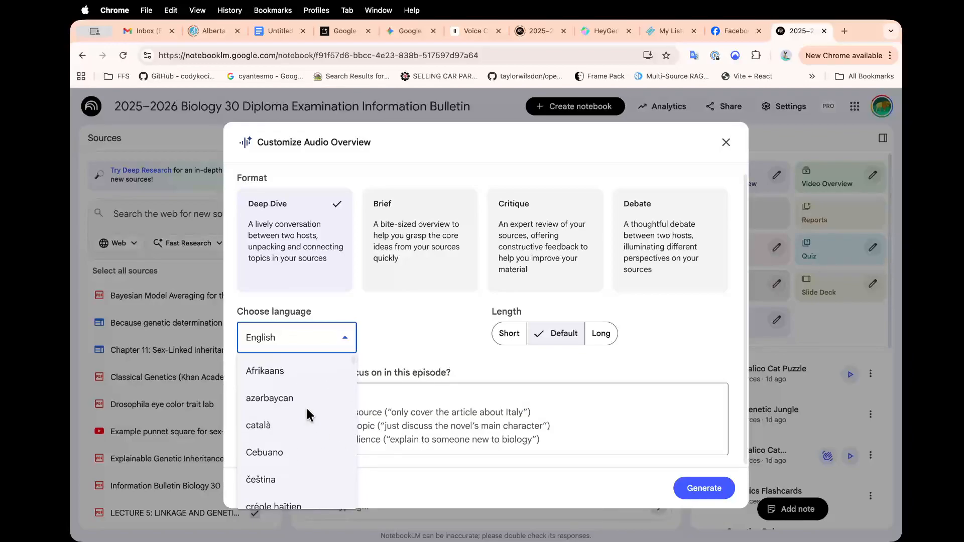
{"action": "scroll", "coordinate": [308, 412], "scroll_direction": "down", "scroll_amount": 10}
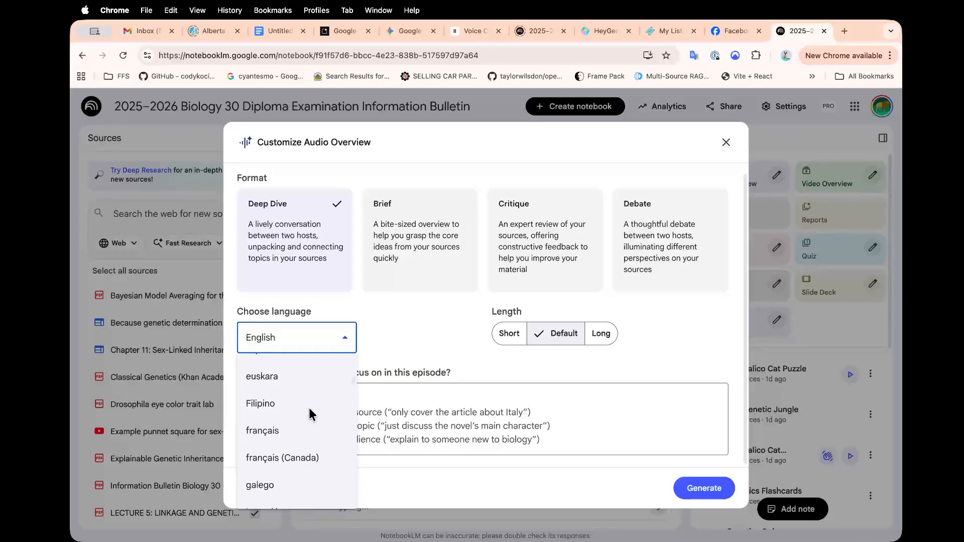
{"action": "left_click", "coordinate": [437, 323]}
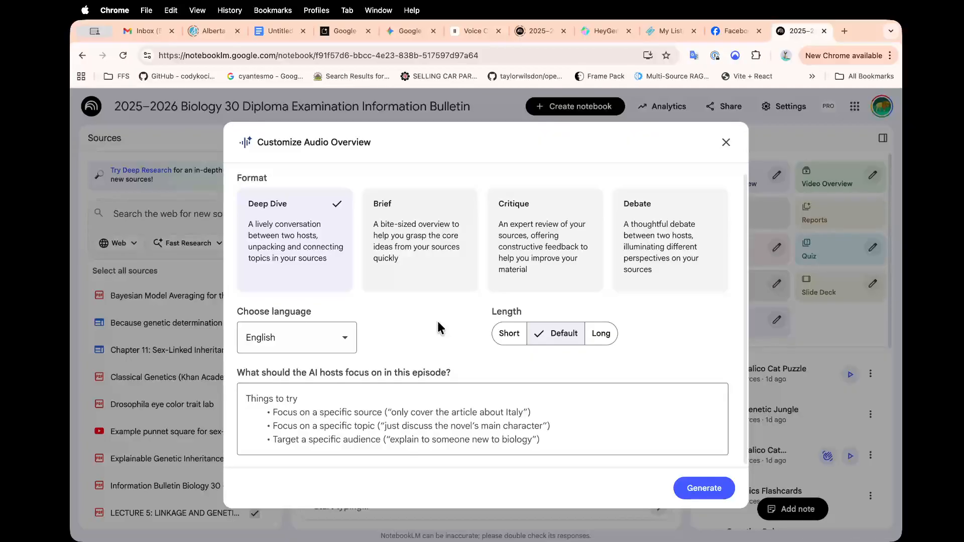
Close the Audio Overview options and look through the Video Overview visual styles.
{"action": "left_click", "coordinate": [726, 143]}
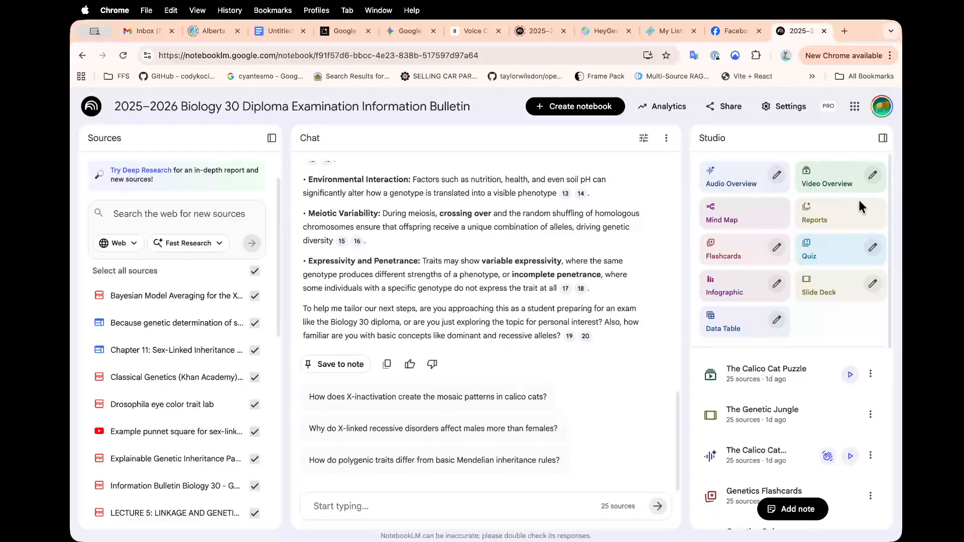
{"action": "left_click", "coordinate": [873, 176]}
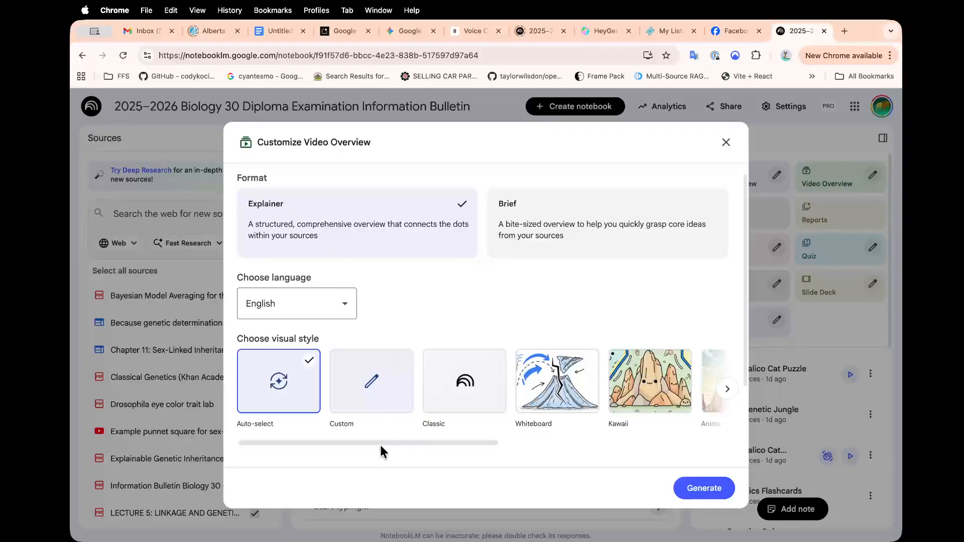
{"action": "left_click_drag", "start_coordinate": [381, 442], "coordinate": [619, 477]}
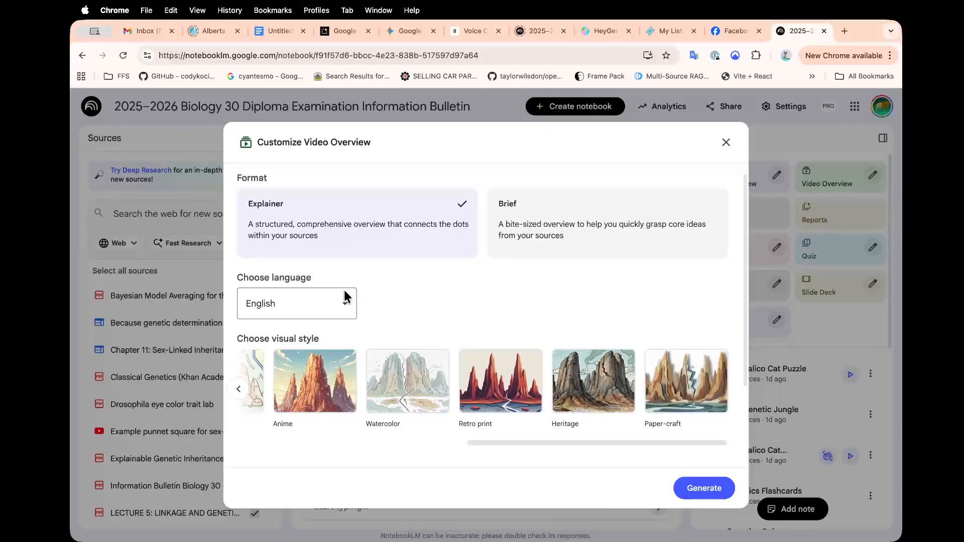
Check the Video Overview languages, keep English, and close the dialog without generating.
{"action": "left_click", "coordinate": [346, 307]}
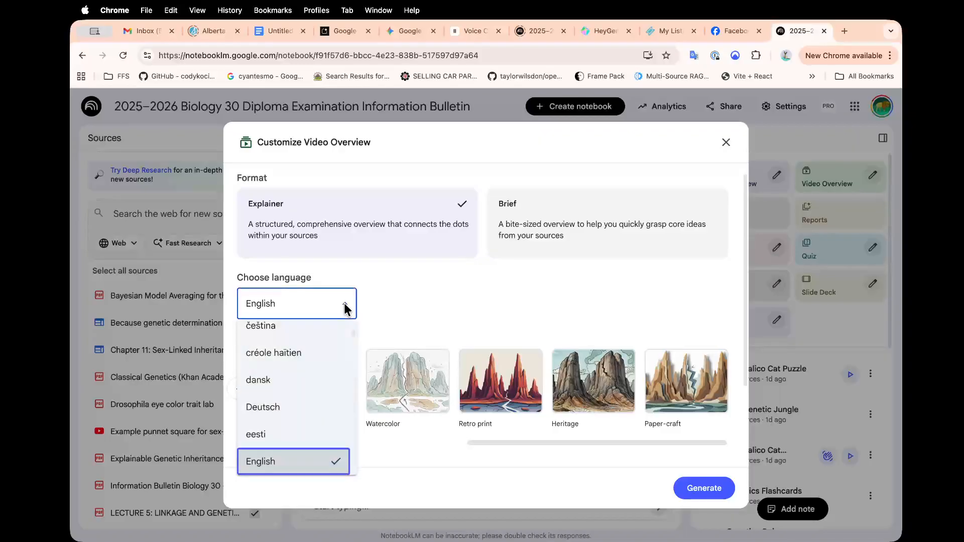
{"action": "left_click", "coordinate": [430, 315]}
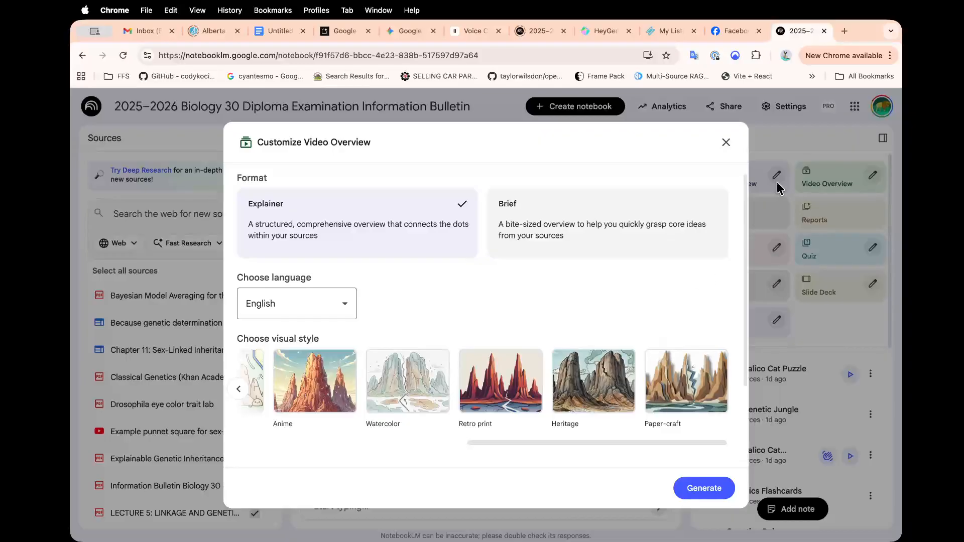
{"action": "left_click", "coordinate": [723, 145]}
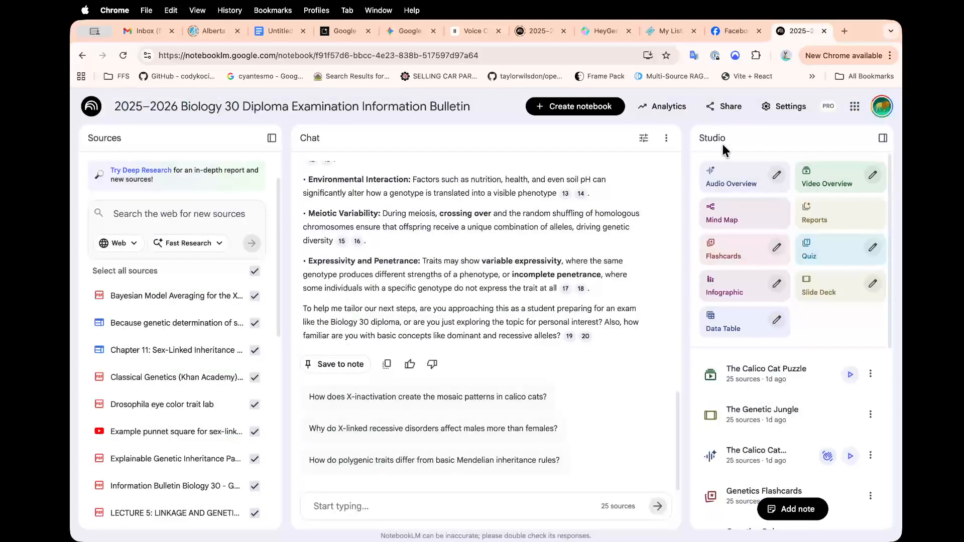
Open the Infographic tile's customization dialog from the Studio panel.
{"action": "left_click", "coordinate": [778, 284]}
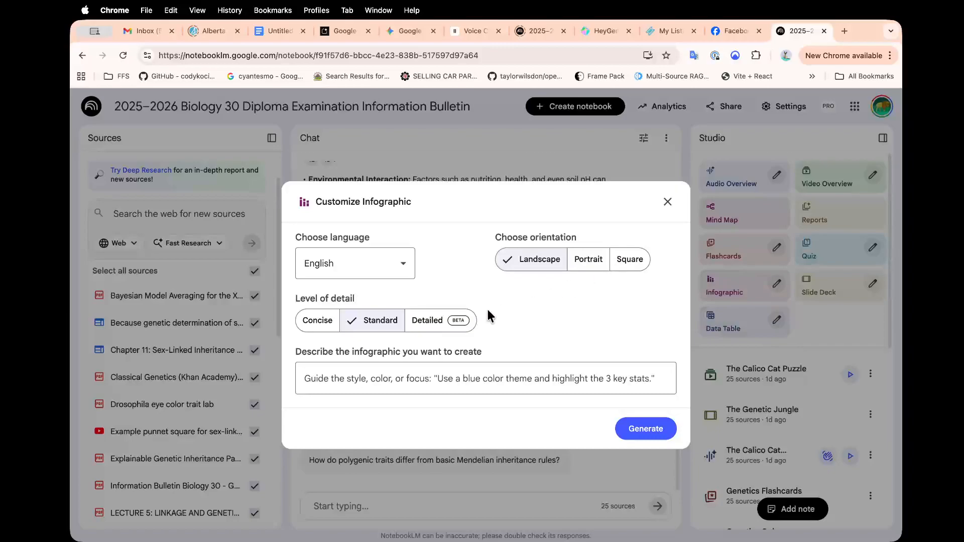
Write the infographic description 'Present this at a grade 10 level' and 'Focus calico genetics', fixing typos.
{"action": "left_click", "coordinate": [332, 381]}
{"action": "type", "text": "Rewrite"}
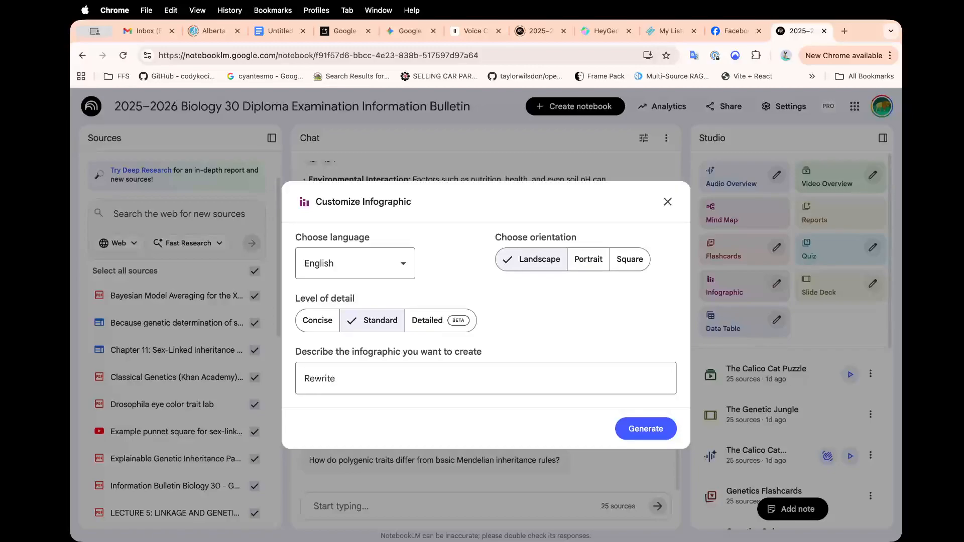
{"action": "key", "text": "BackSpace"}
{"action": "key", "text": "BackSpace"}
{"action": "key", "text": "BackSpace"}
{"action": "key", "text": "BackSpace"}
{"action": "key", "text": "BackSpace"}
{"action": "key", "text": "BackSpace"}
{"action": "key", "text": "BackSpace"}
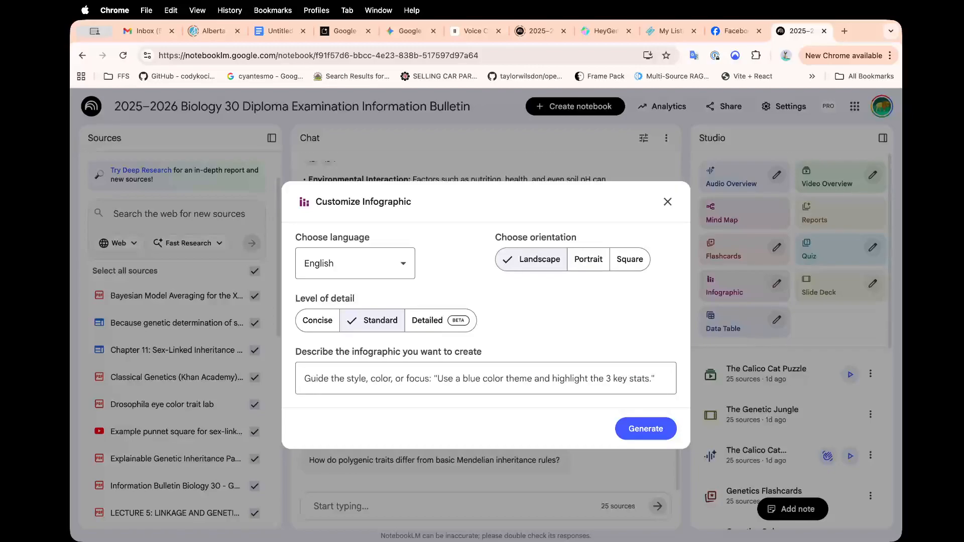
{"action": "type", "text": "Present this a a"}
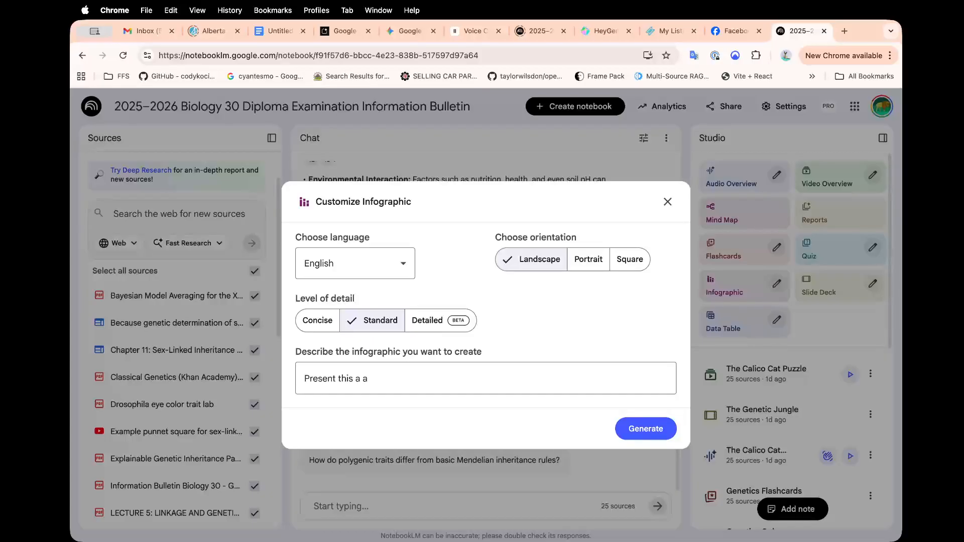
{"action": "type", "text": "t a grade 10level"}
{"action": "left_click", "coordinate": [415, 376]}
{"action": "key", "text": "Return"}
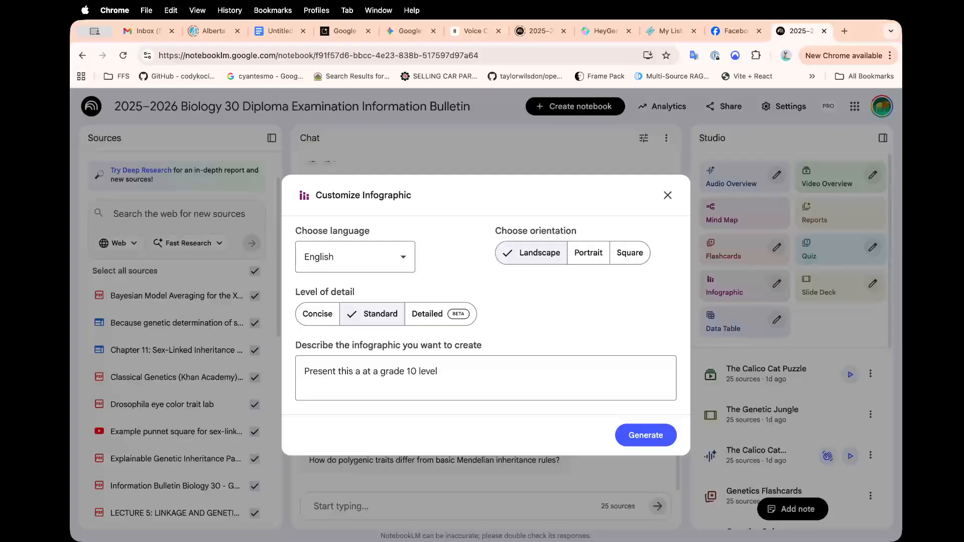
{"action": "type", "text": "Focus calico genetice"}
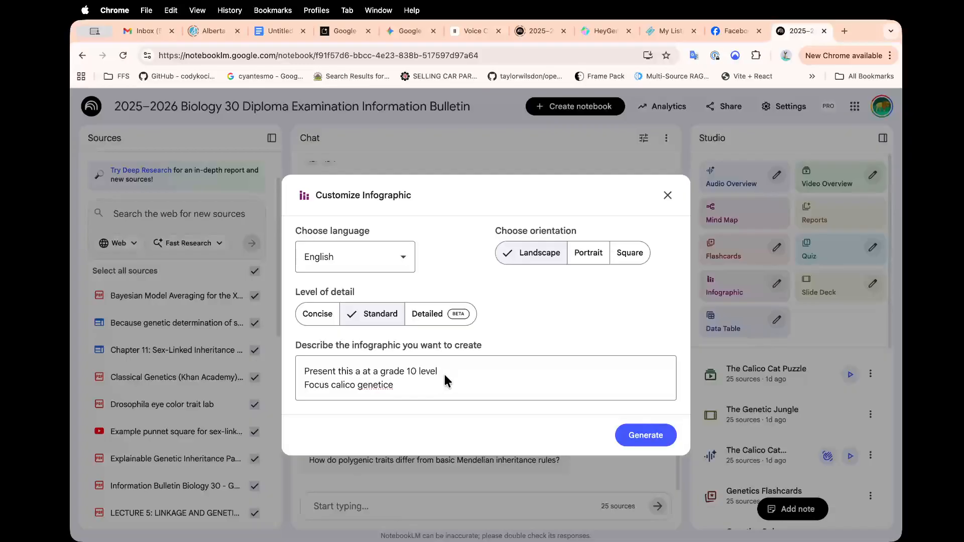
{"action": "key", "text": "BackSpace"}
{"action": "type", "text": "s"}
{"action": "left_click", "coordinate": [363, 372]}
{"action": "key", "text": "BackSpace"}
{"action": "key", "text": "BackSpace"}
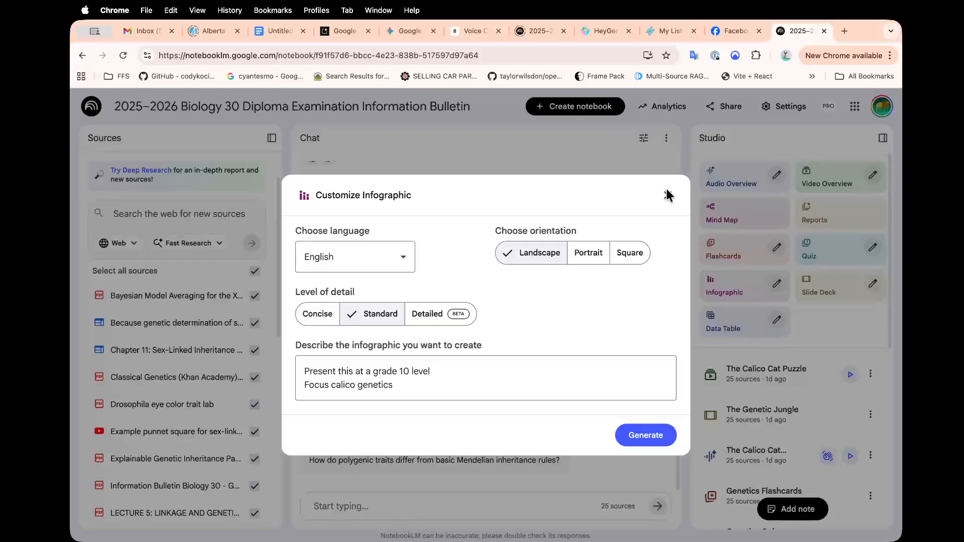
{"action": "left_click", "coordinate": [668, 196]}
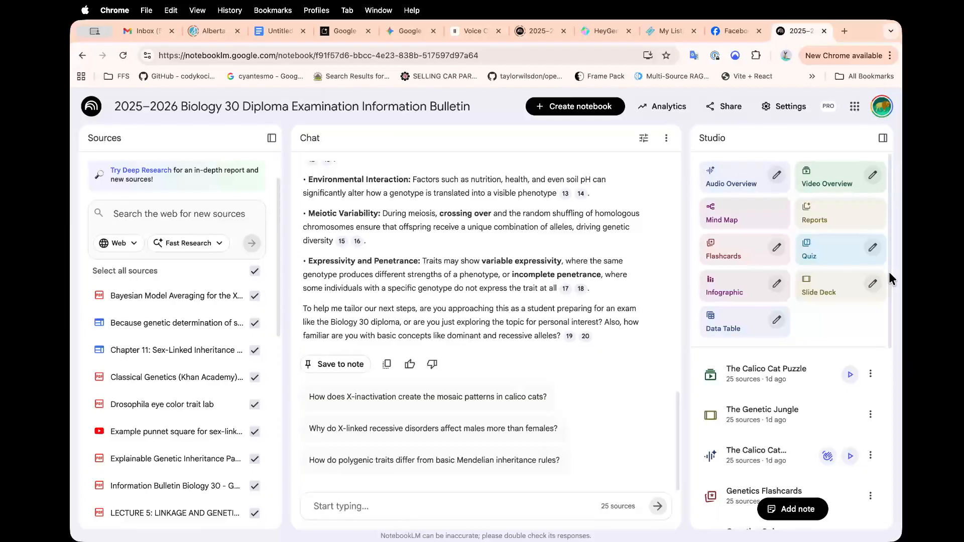
{"action": "scroll", "coordinate": [889, 275], "scroll_direction": "down", "scroll_amount": 7}
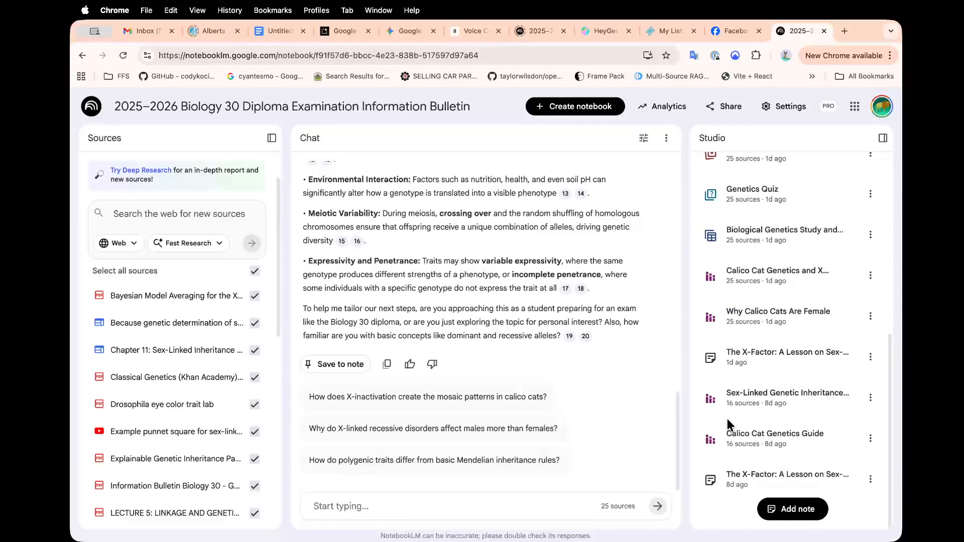
{"action": "left_click", "coordinate": [704, 438]}
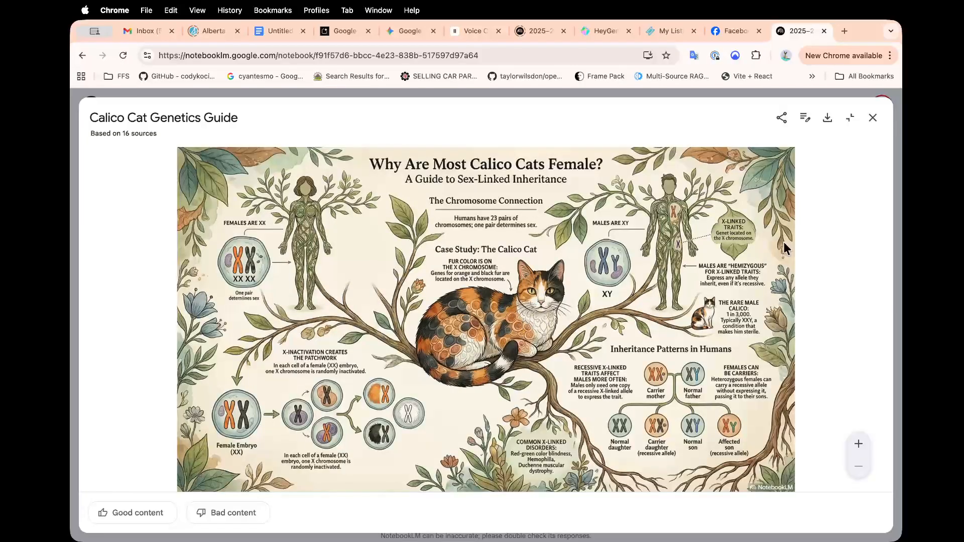
{"action": "left_click", "coordinate": [872, 120]}
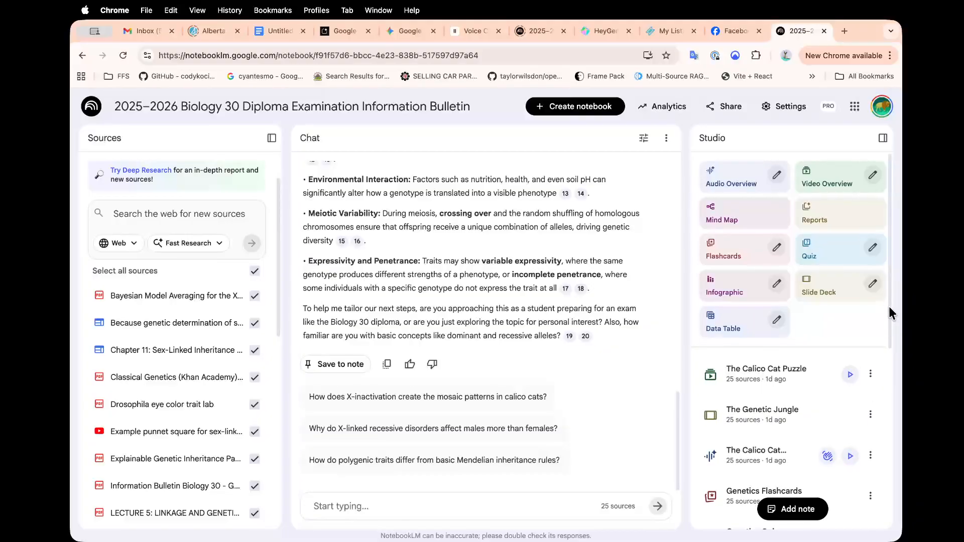
{"action": "scroll", "coordinate": [888, 307], "scroll_direction": "down", "scroll_amount": 10}
{"action": "left_click", "coordinate": [740, 400]}
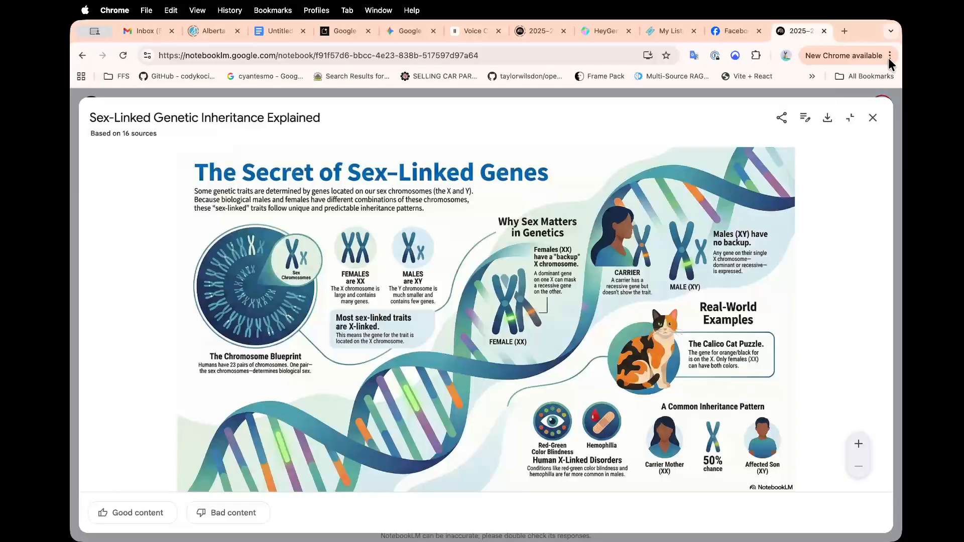
{"action": "left_click", "coordinate": [873, 119]}
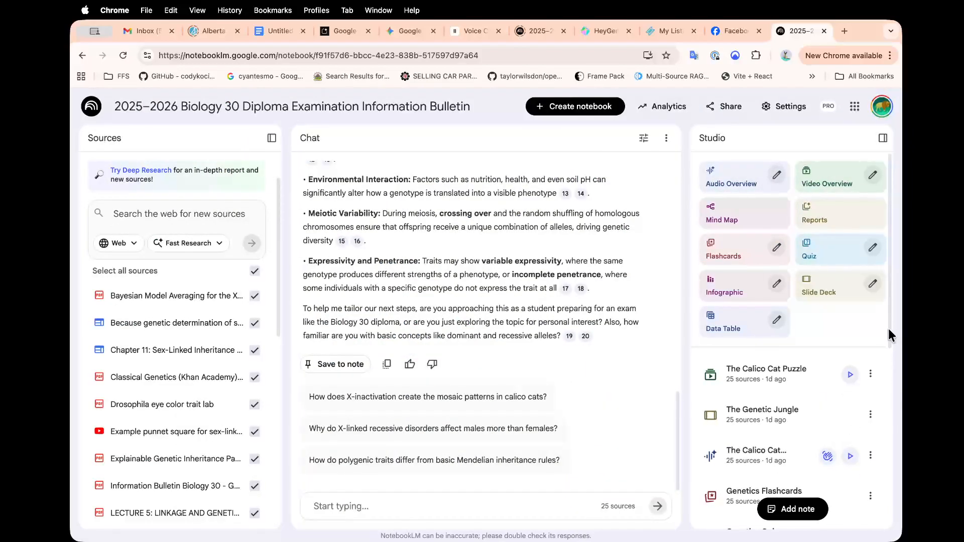
{"action": "scroll", "coordinate": [888, 329], "scroll_direction": "down", "scroll_amount": 3}
{"action": "scroll", "coordinate": [888, 331], "scroll_direction": "down", "scroll_amount": 3}
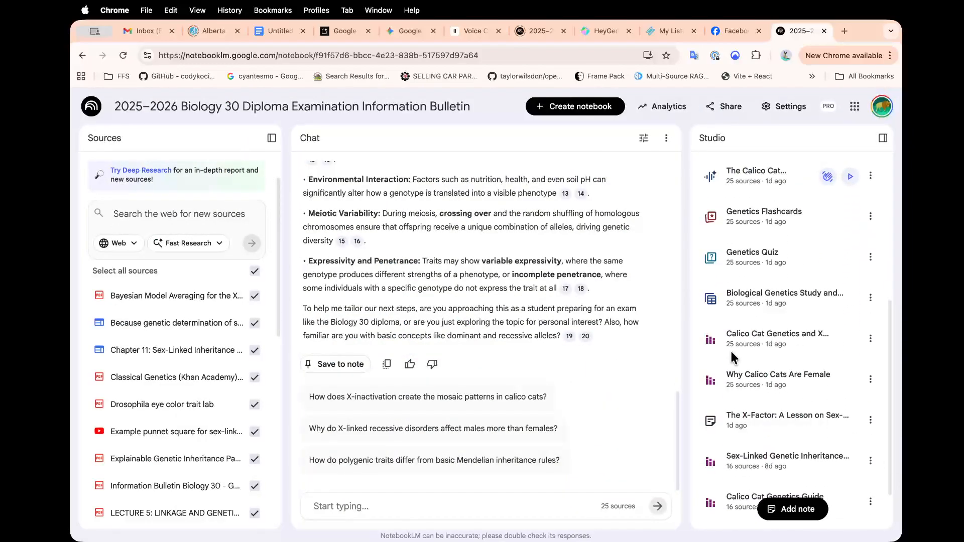
{"action": "left_click", "coordinate": [733, 384]}
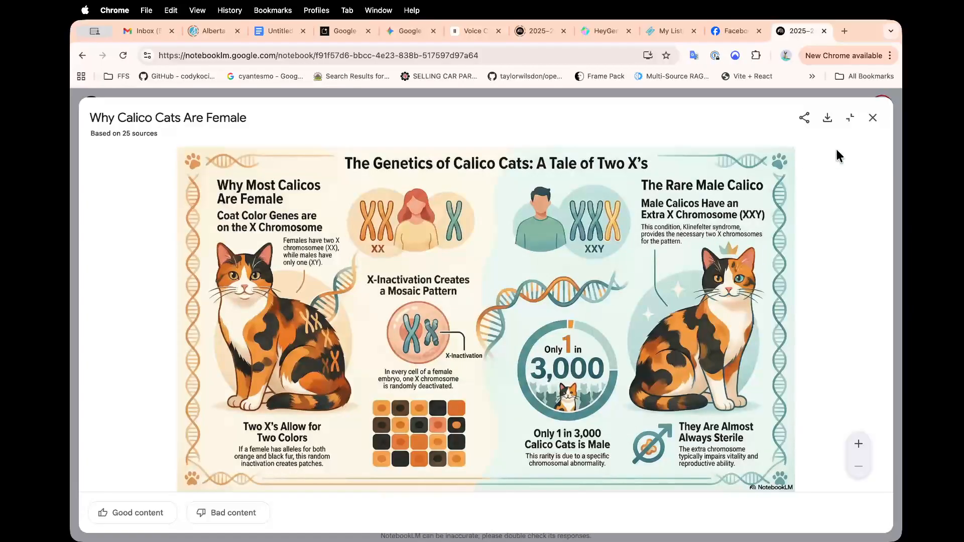
{"action": "left_click", "coordinate": [872, 118]}
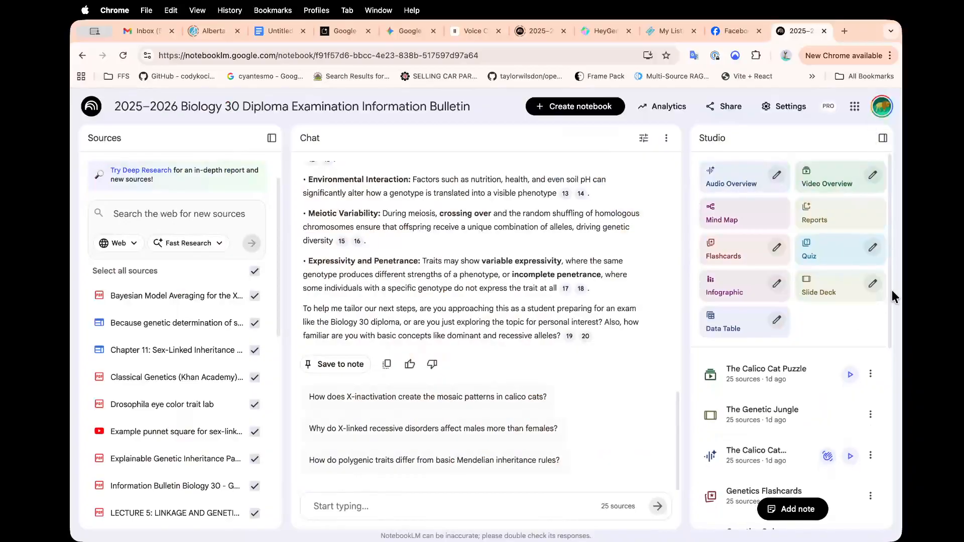
{"action": "left_click_drag", "start_coordinate": [889, 287], "coordinate": [893, 404]}
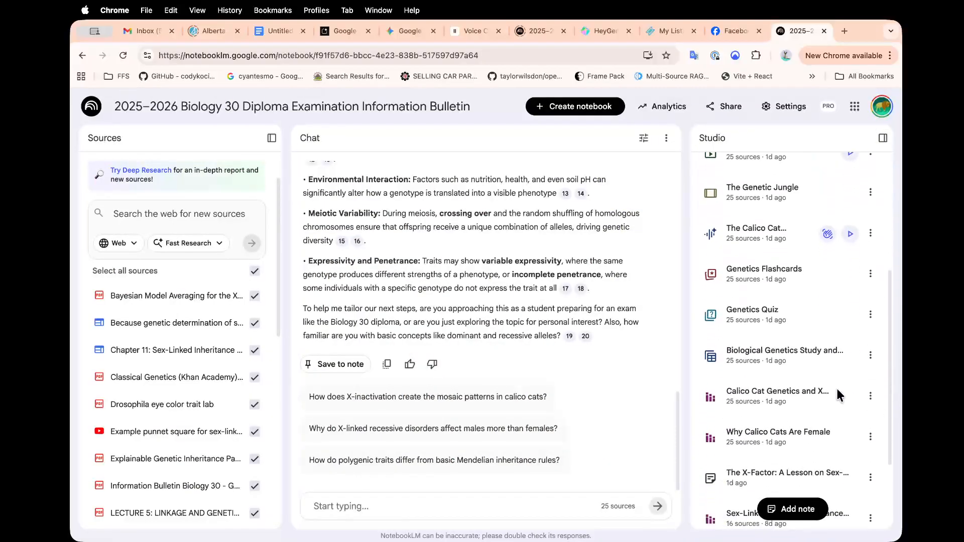
{"action": "left_click", "coordinate": [746, 352]}
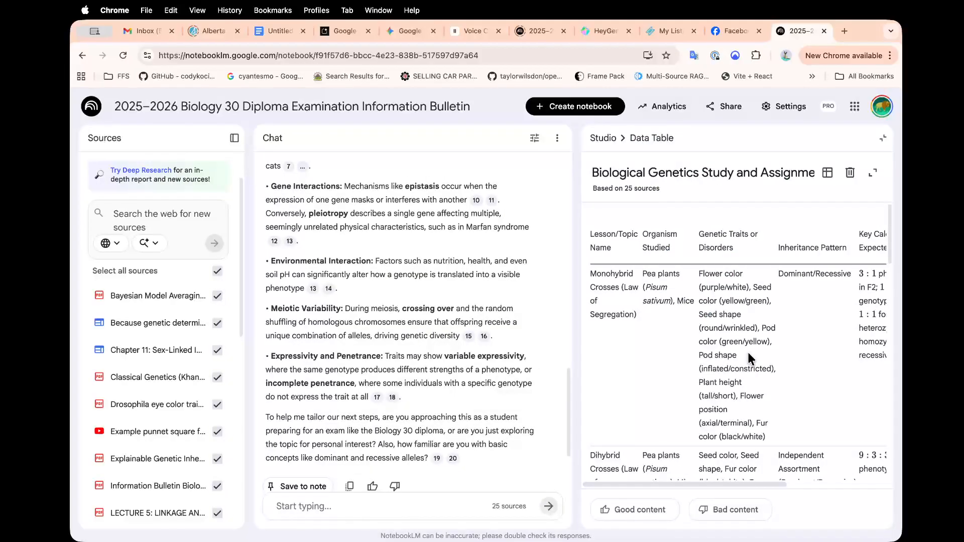
{"action": "left_click", "coordinate": [873, 171]}
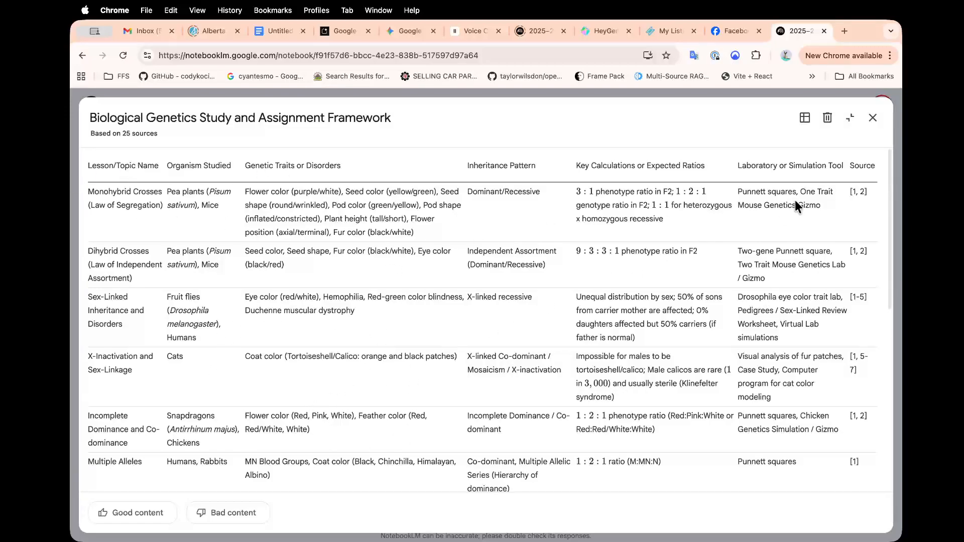
{"action": "left_click", "coordinate": [872, 118]}
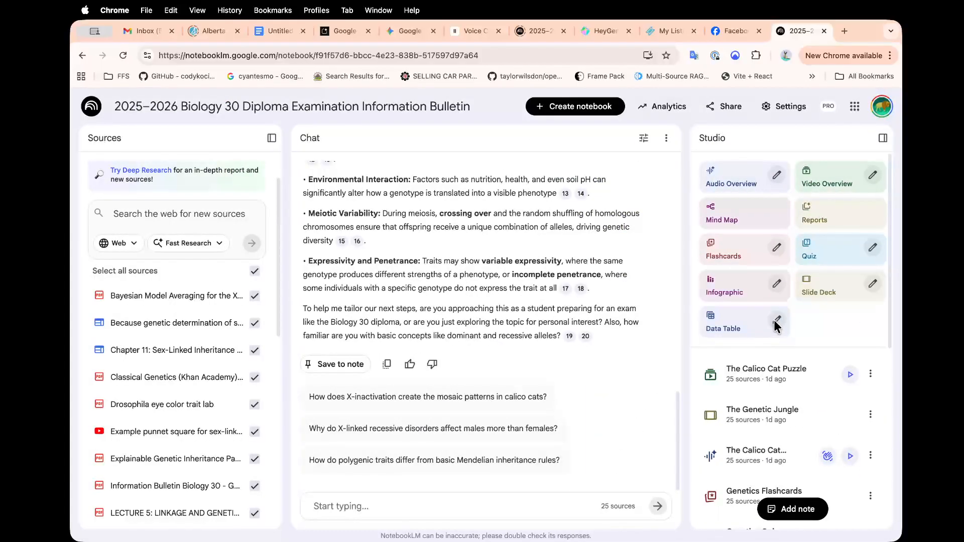
{"action": "left_click", "coordinate": [777, 320]}
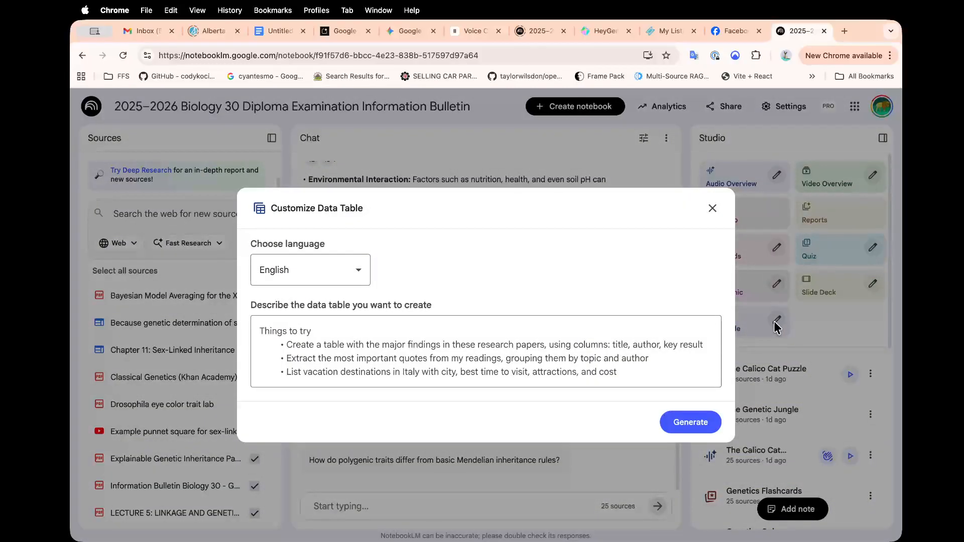
{"action": "left_click", "coordinate": [365, 266]}
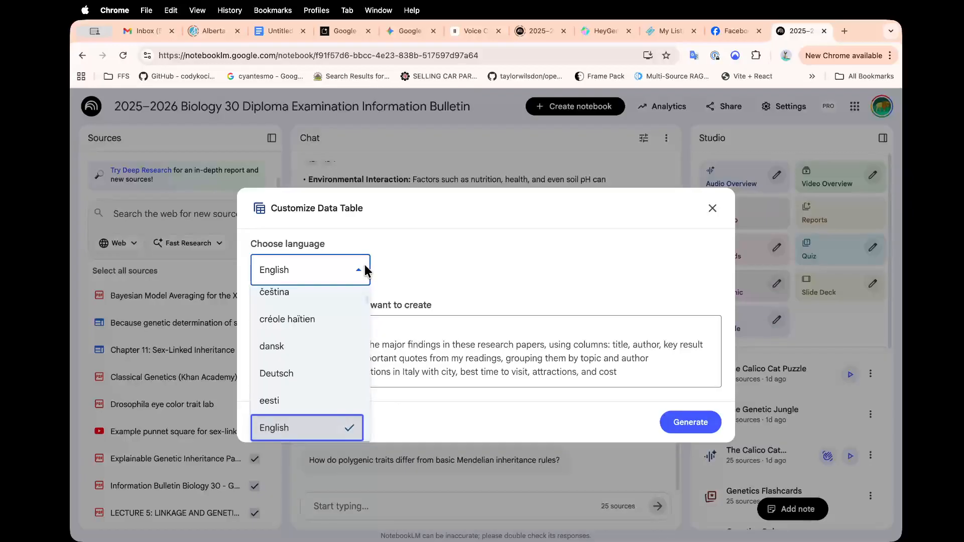
{"action": "left_click", "coordinate": [403, 274]}
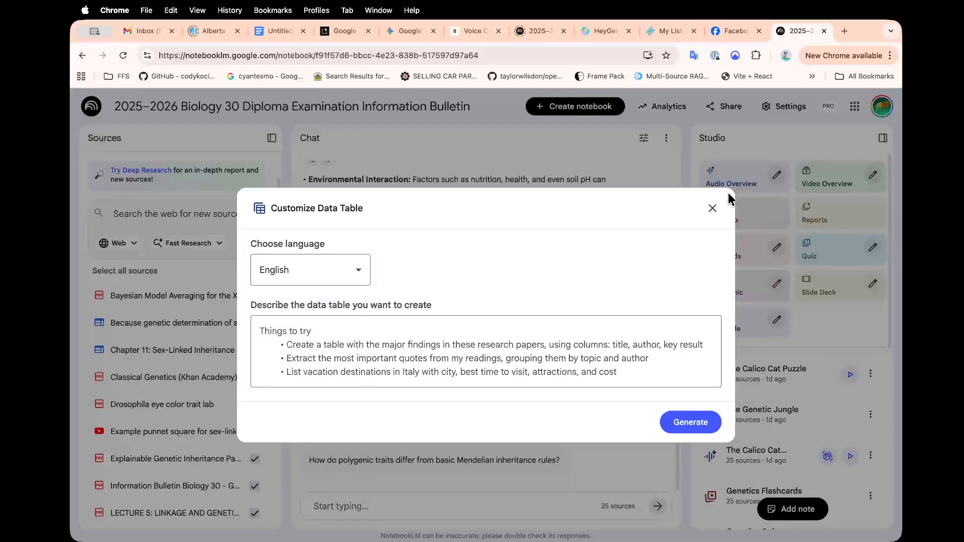
{"action": "left_click", "coordinate": [713, 209]}
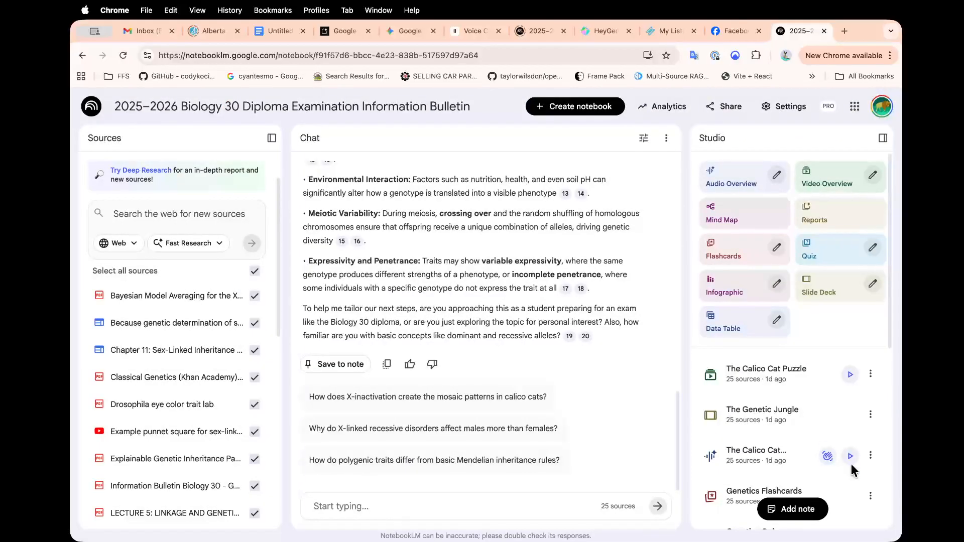
{"action": "left_click_drag", "start_coordinate": [890, 307], "coordinate": [879, 400]}
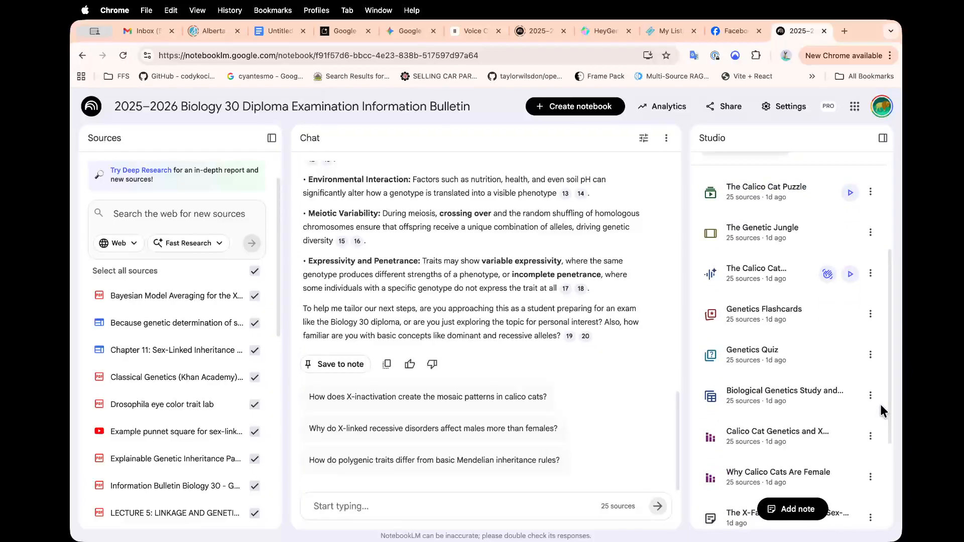
{"action": "left_click", "coordinate": [731, 362]}
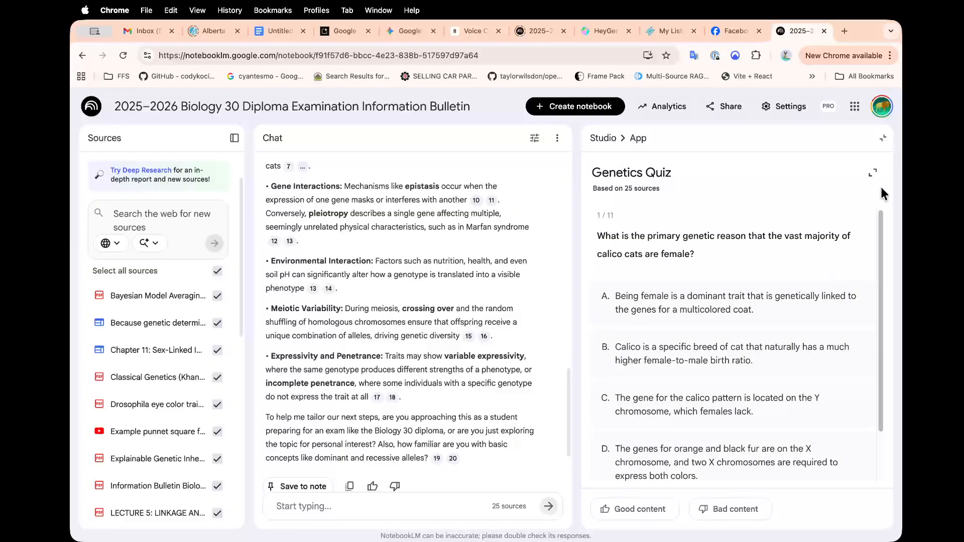
{"action": "left_click", "coordinate": [873, 173]}
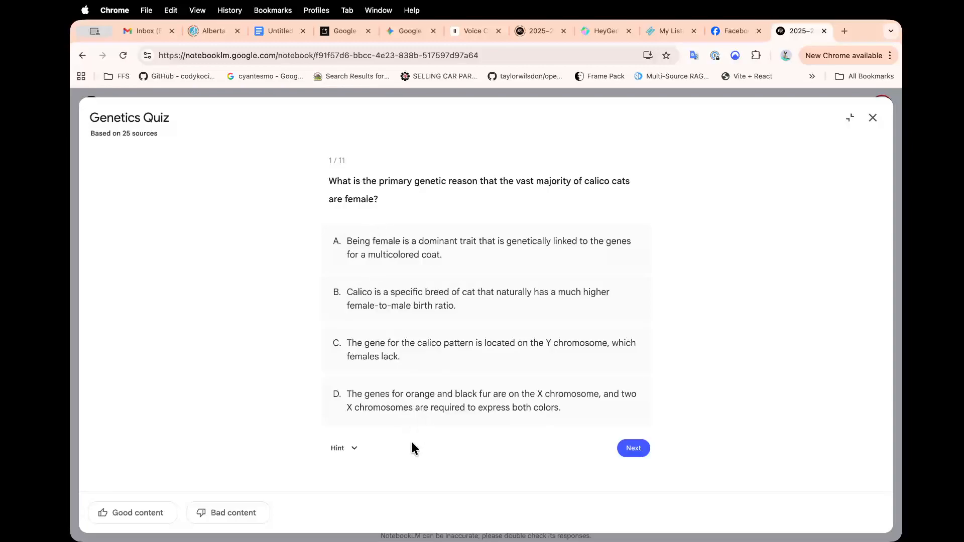
{"action": "left_click", "coordinate": [353, 447]}
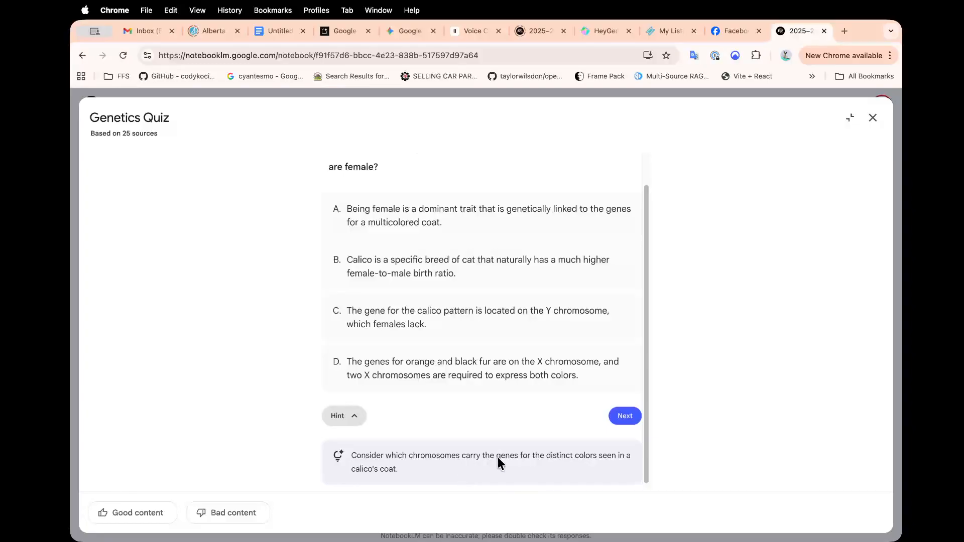
{"action": "left_click", "coordinate": [435, 320]}
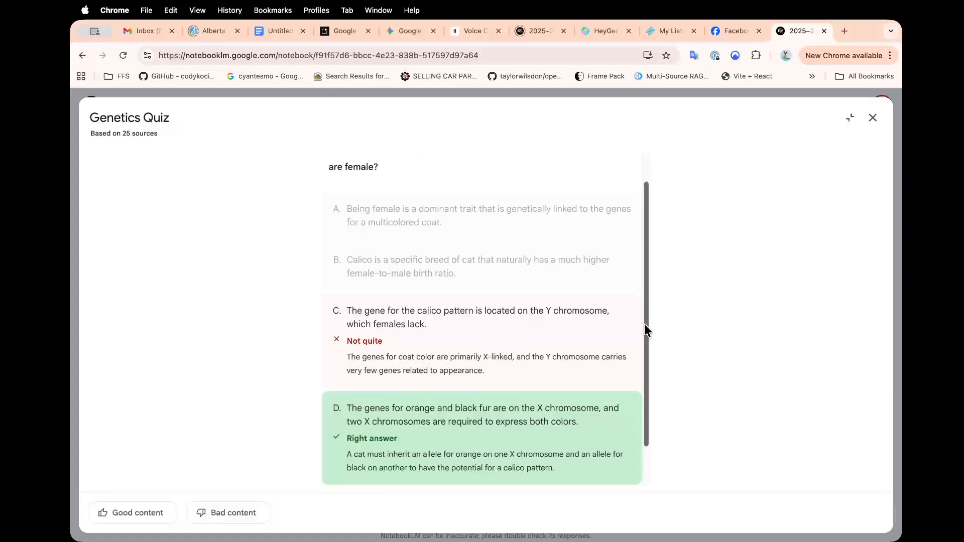
{"action": "left_click_drag", "start_coordinate": [644, 324], "coordinate": [643, 402]}
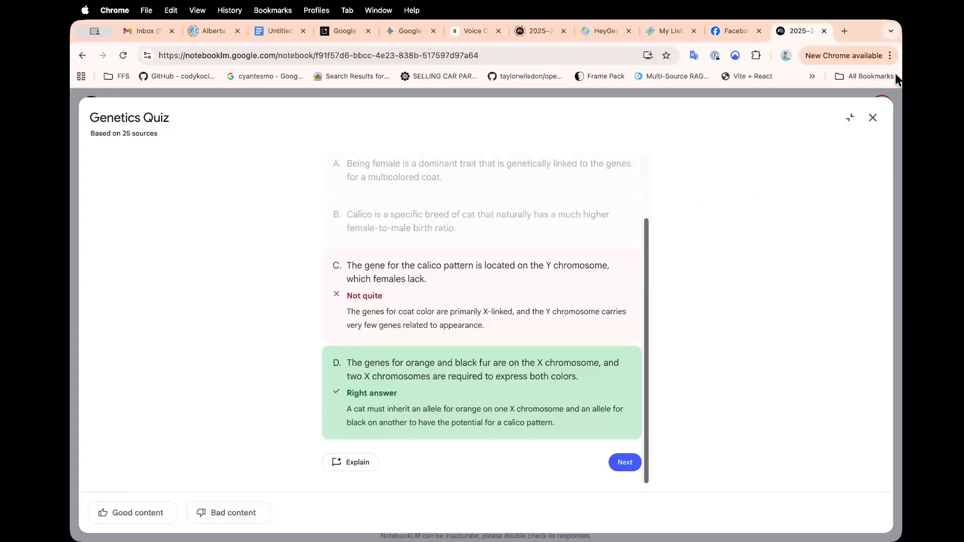
{"action": "left_click", "coordinate": [872, 120]}
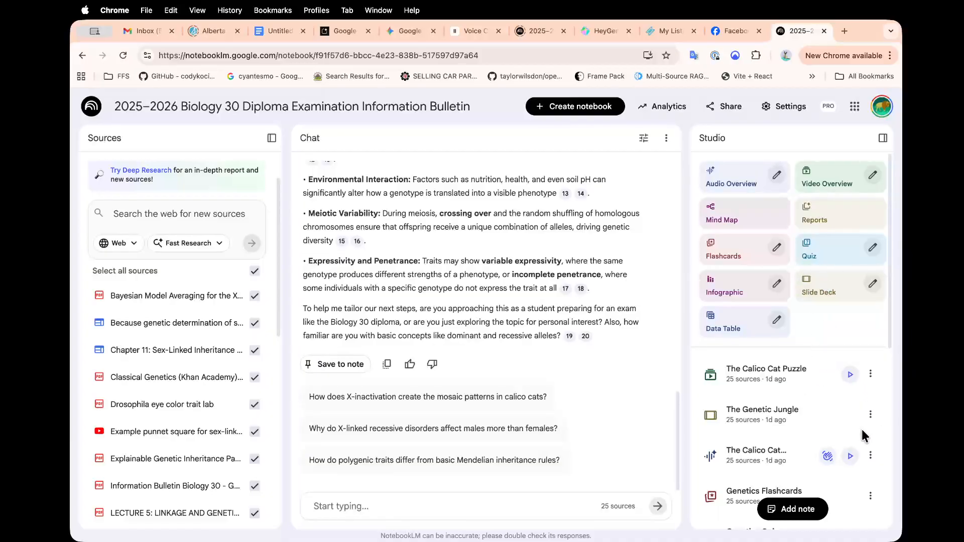
Browse the Genetics Flashcards full-size to card 5 of 55, then open The Genetic Jungle.
{"action": "left_click", "coordinate": [736, 489]}
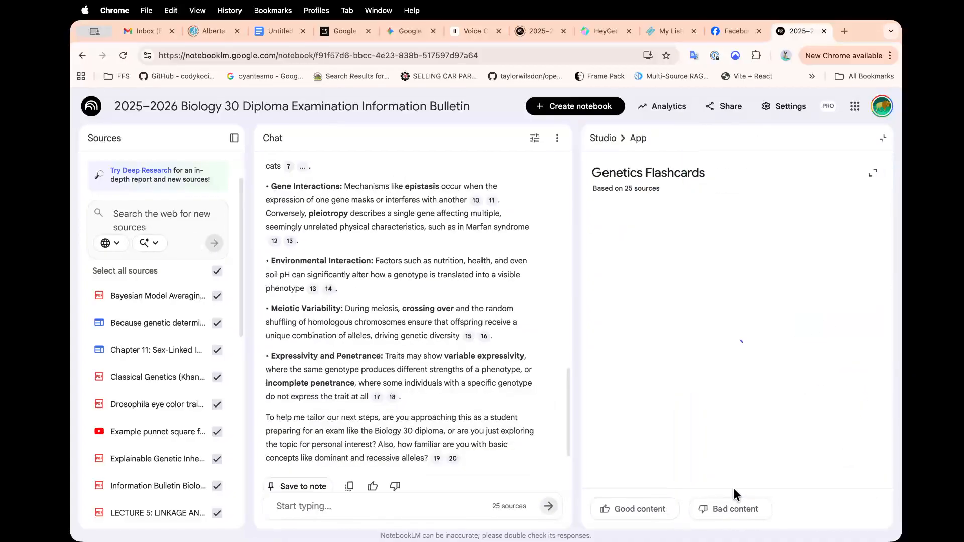
{"action": "left_click", "coordinate": [873, 173]}
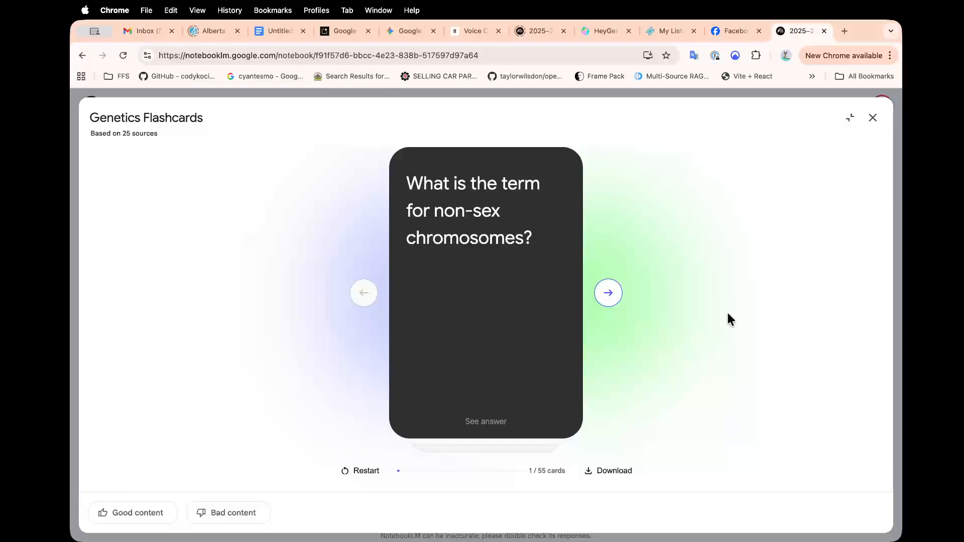
{"action": "left_click", "coordinate": [472, 424]}
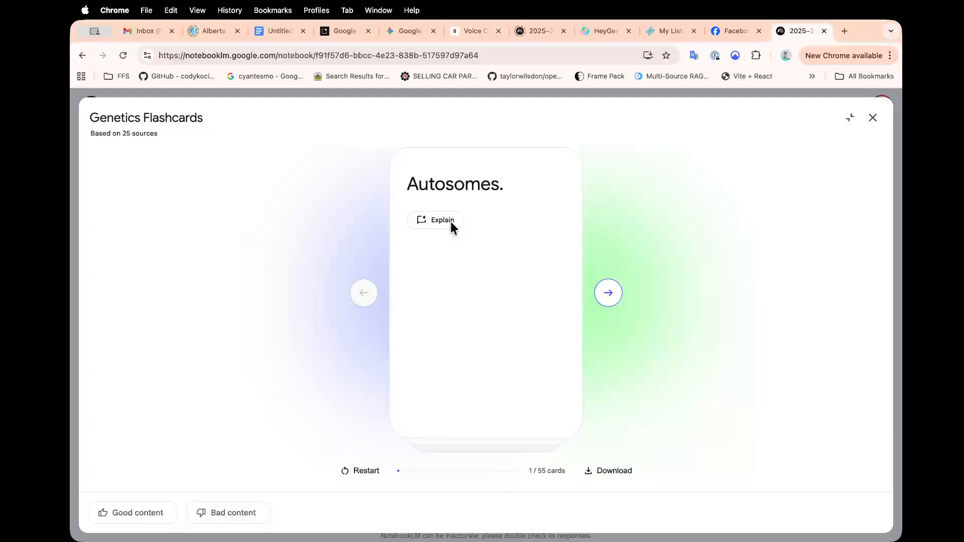
{"action": "left_click", "coordinate": [609, 296]}
{"action": "left_click", "coordinate": [608, 296]}
{"action": "left_click", "coordinate": [607, 295]}
{"action": "left_click", "coordinate": [608, 296]}
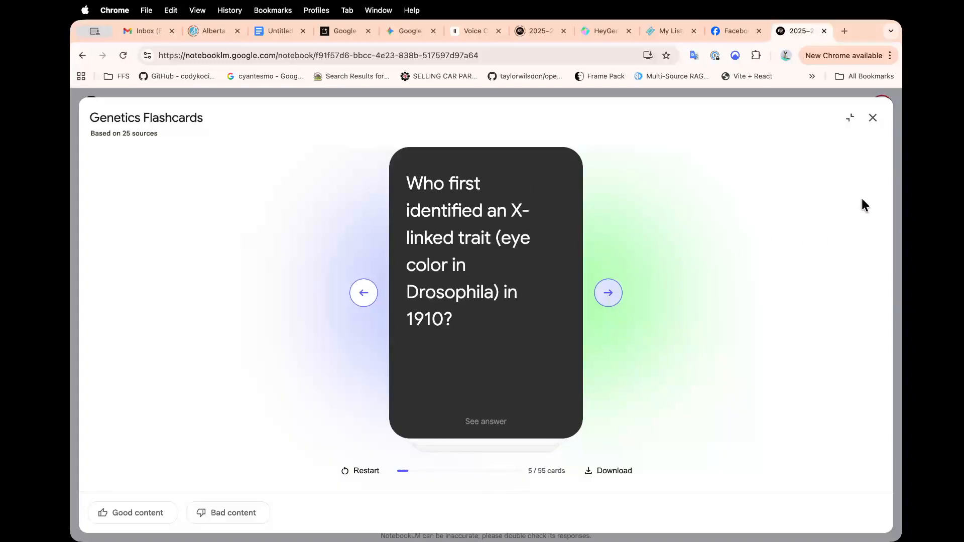
{"action": "left_click", "coordinate": [873, 119]}
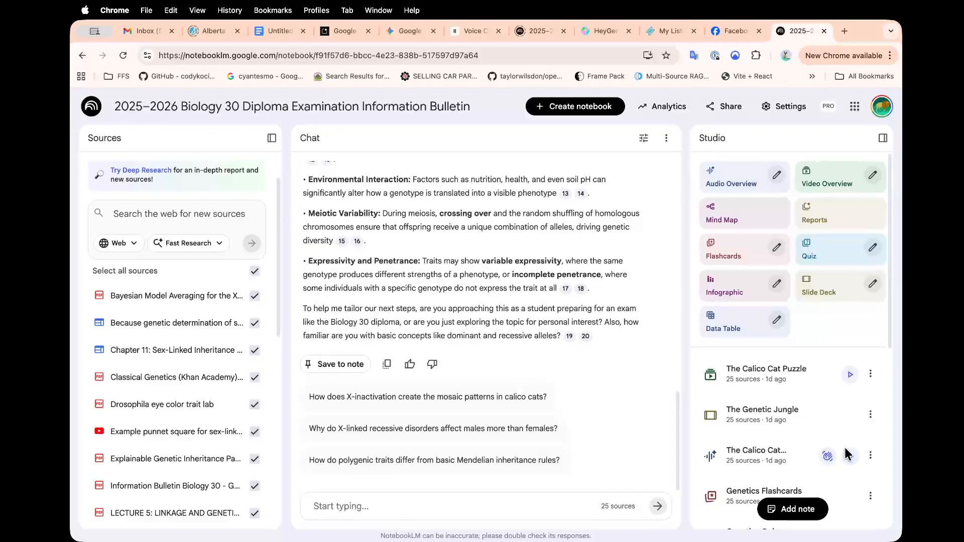
{"action": "left_click", "coordinate": [725, 416]}
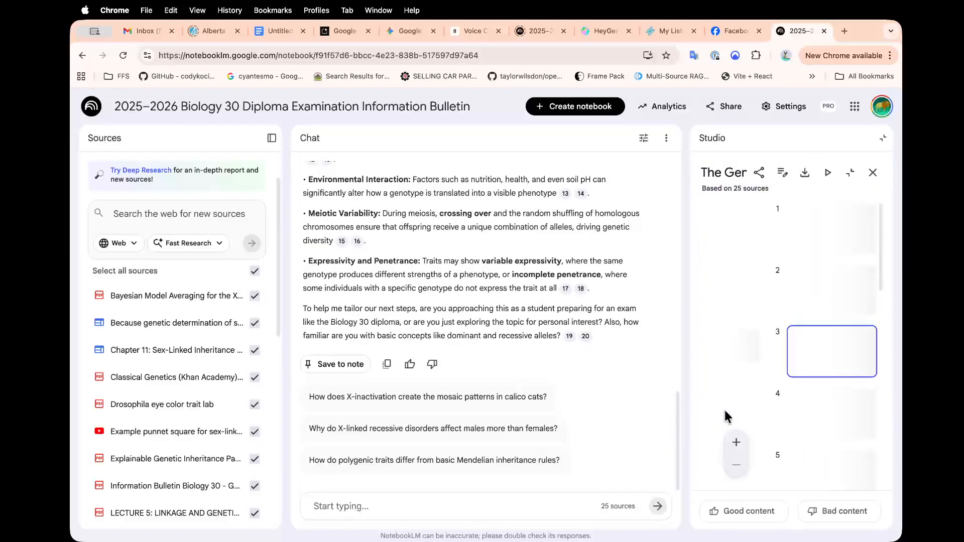